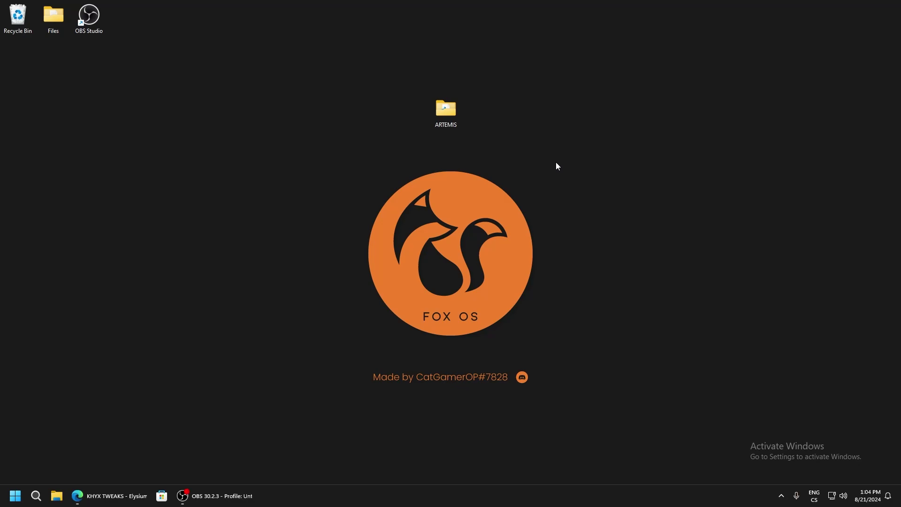
Step: Open the ARTEMIS desktop folder and enlarge its window so all 17 items show
{"action": "left_click_drag", "start_coordinate": [382, 80], "coordinate": [557, 161]}
{"action": "double_click", "coordinate": [432, 106]}
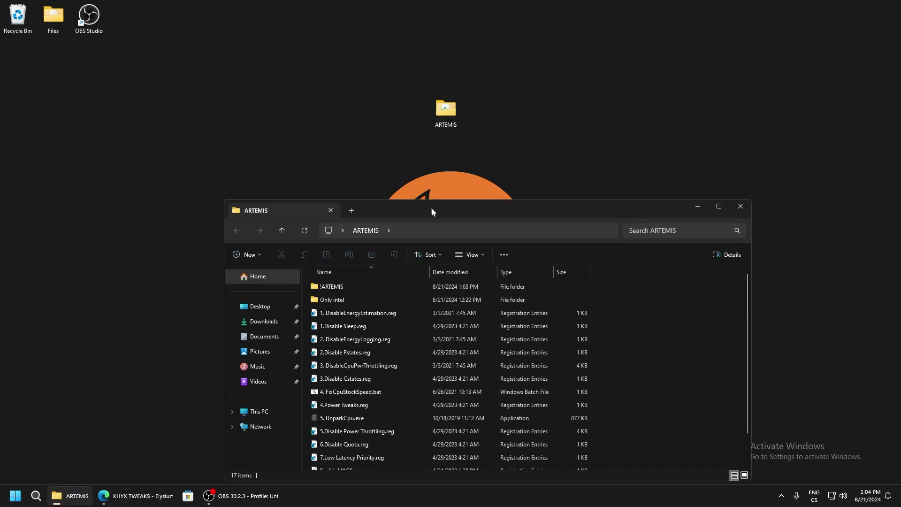
{"action": "left_click_drag", "start_coordinate": [432, 207], "coordinate": [462, 110]}
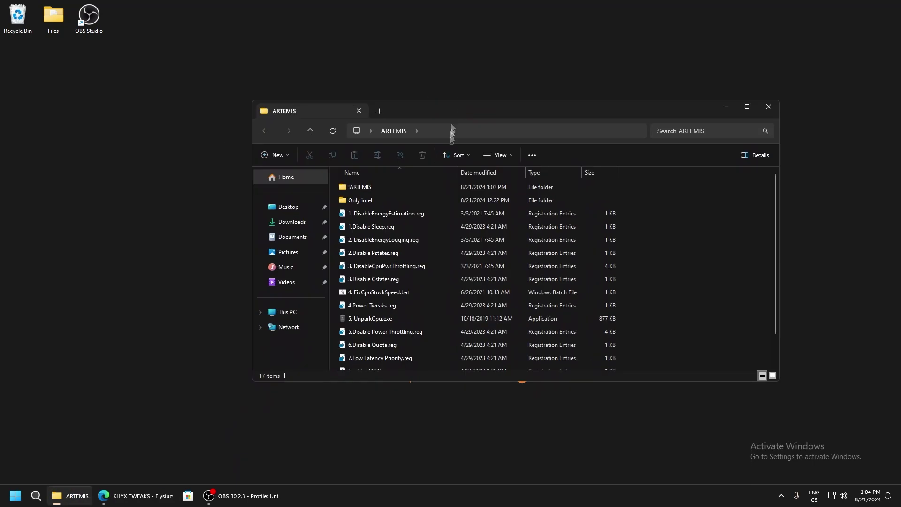
{"action": "double_click", "coordinate": [517, 381]}
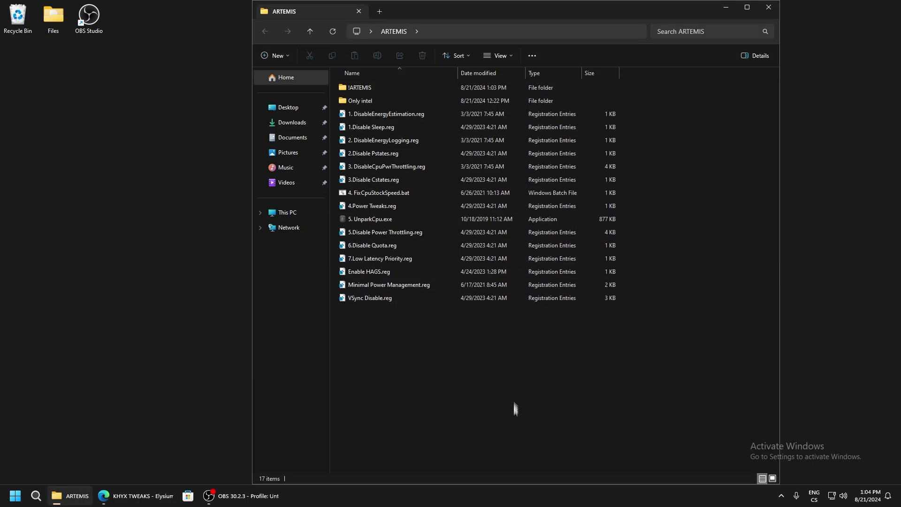
{"action": "left_click_drag", "start_coordinate": [672, 14], "coordinate": [638, 33]}
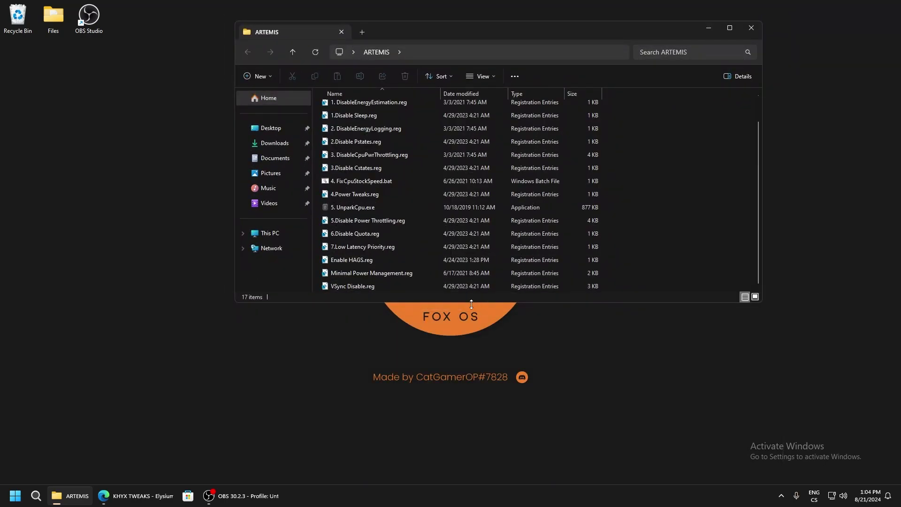
{"action": "left_click_drag", "start_coordinate": [471, 304], "coordinate": [456, 400]}
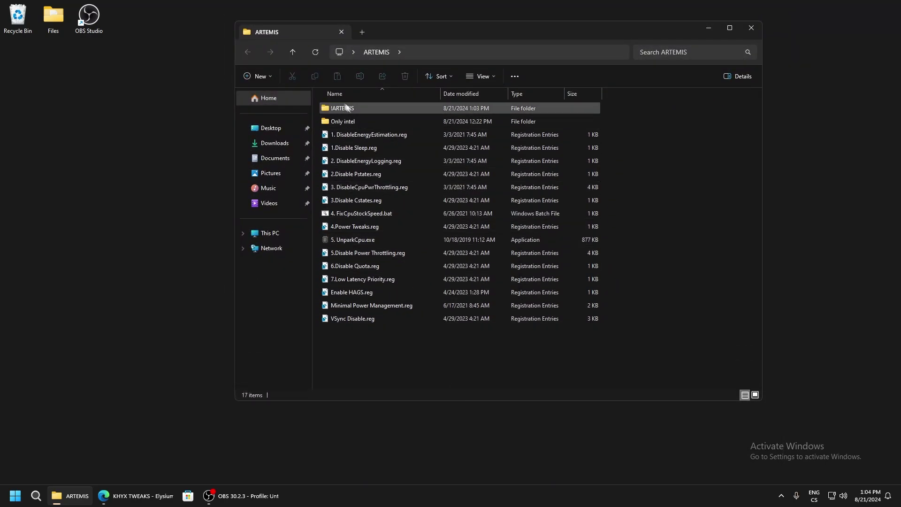
Step: Open the !ARTEMIS folder, run ARTEMIS.bat as administrator, and move its console over the file list
{"action": "double_click", "coordinate": [342, 111]}
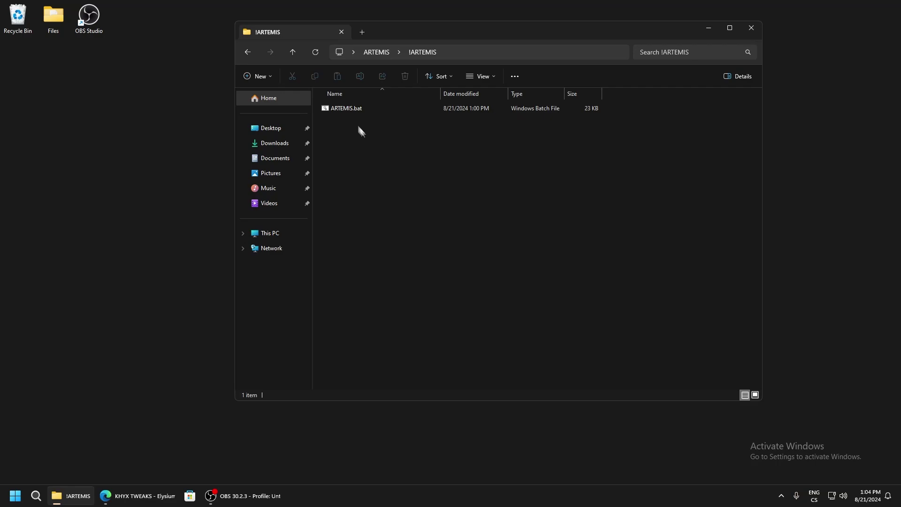
{"action": "right_click", "coordinate": [350, 108]}
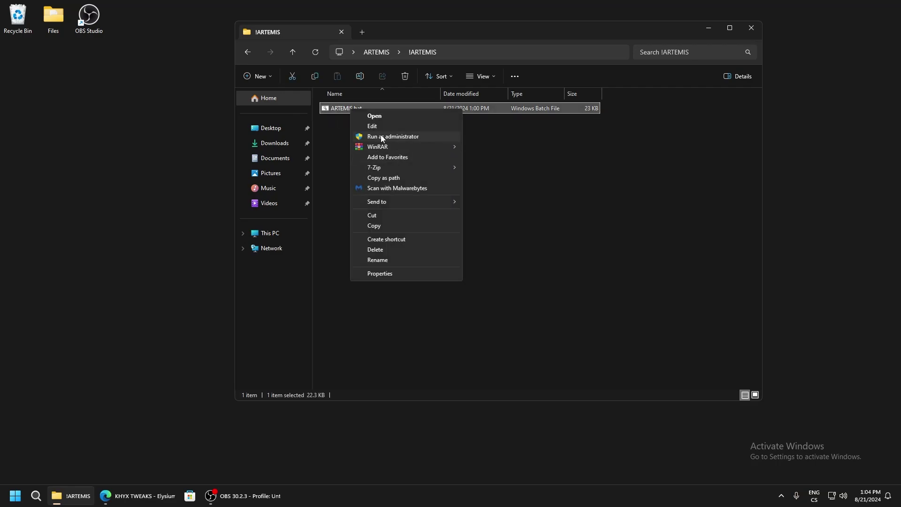
{"action": "left_click", "coordinate": [378, 136]}
{"action": "left_click_drag", "start_coordinate": [210, 34], "coordinate": [414, 116]}
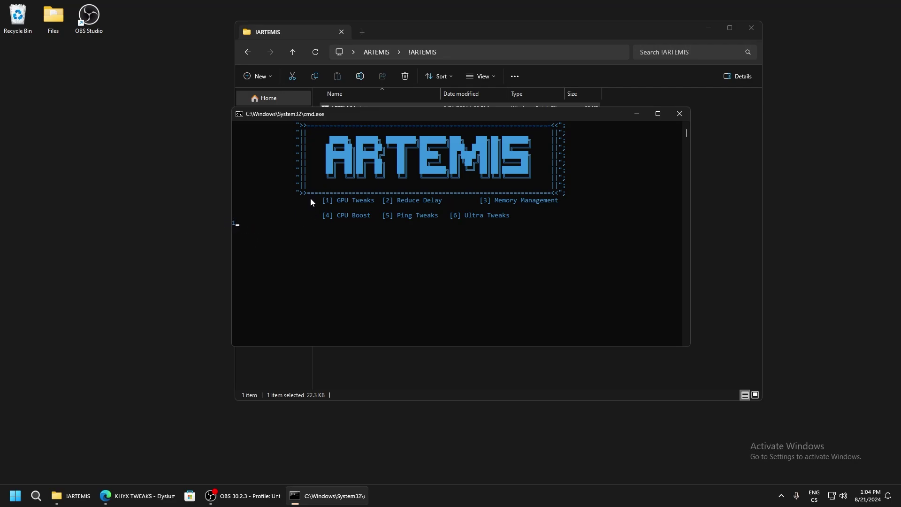
Step: Apply the GPU Tweaks for NVIDIA (options 1 then 2) and return to the menu
{"action": "key", "text": "Return"}
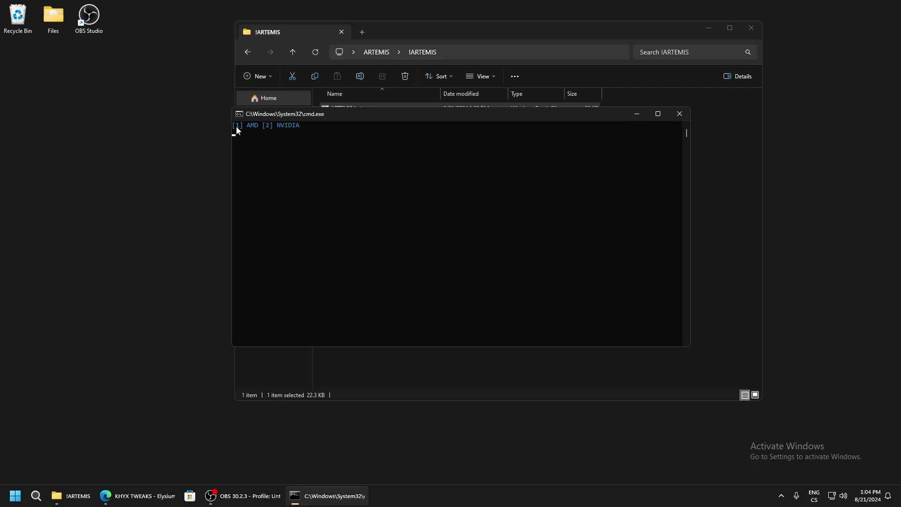
{"action": "type", "text": "2"}
{"action": "key", "text": "Return"}
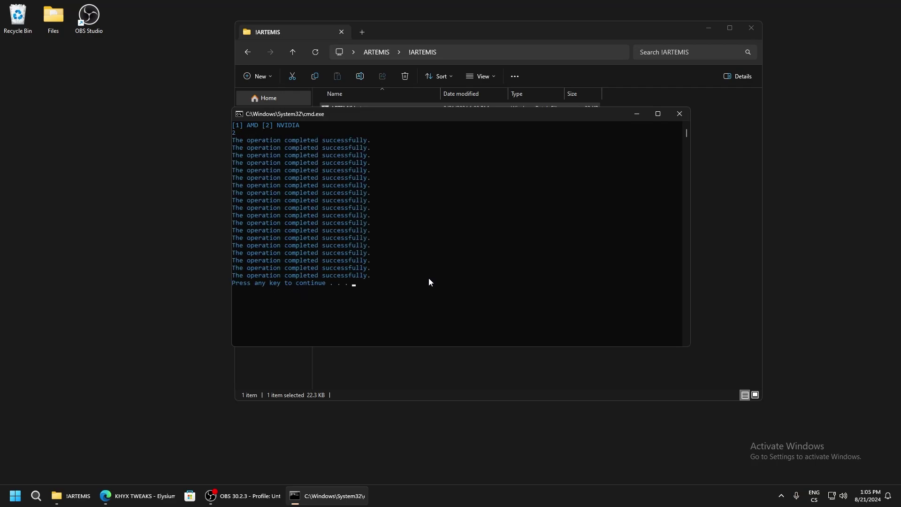
{"action": "key", "text": "Return"}
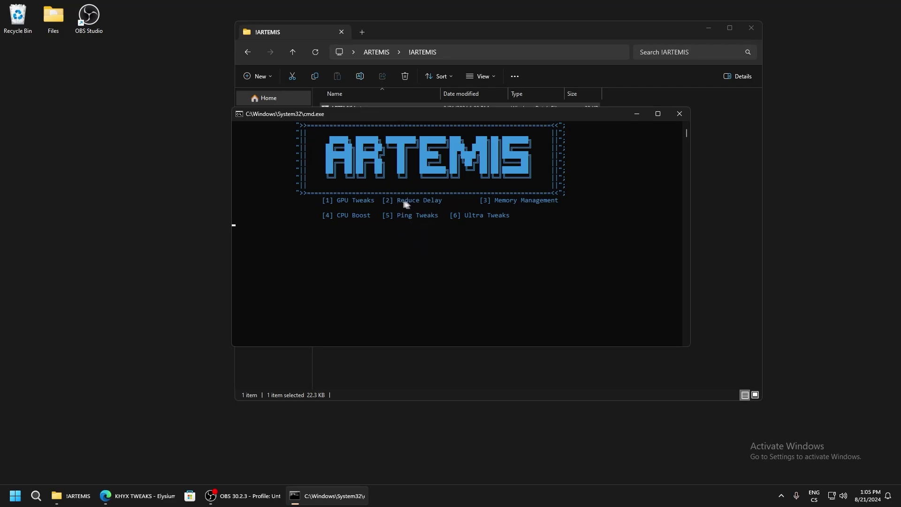
Step: Apply the Reduce Delay and Memory Management tweaks from the ARTEMIS menu
{"action": "type", "text": "2"}
{"action": "key", "text": "Return"}
{"action": "key", "text": "Return"}
{"action": "type", "text": "4"}
{"action": "key", "text": "Return"}
Step: Reposition the ARTEMIS console window and then close it
{"action": "left_click_drag", "start_coordinate": [400, 117], "coordinate": [415, 134]}
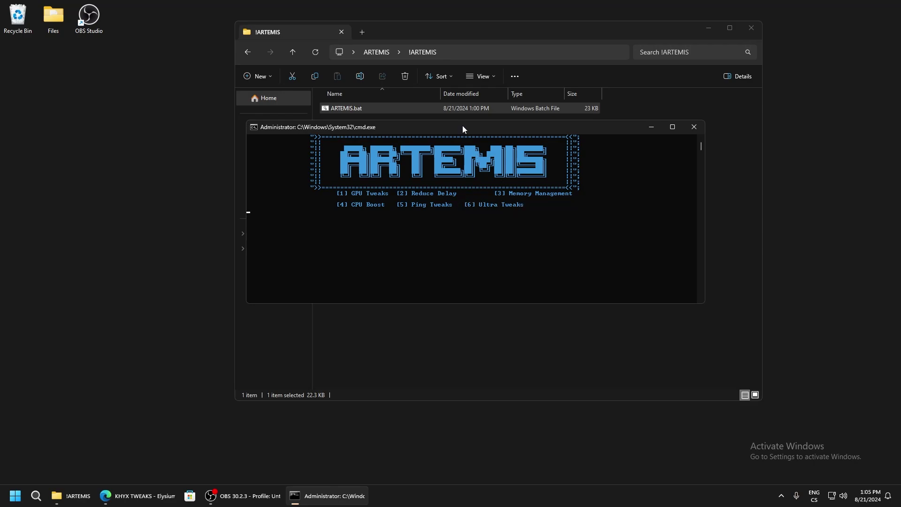
{"action": "left_click_drag", "start_coordinate": [463, 126], "coordinate": [486, 152]}
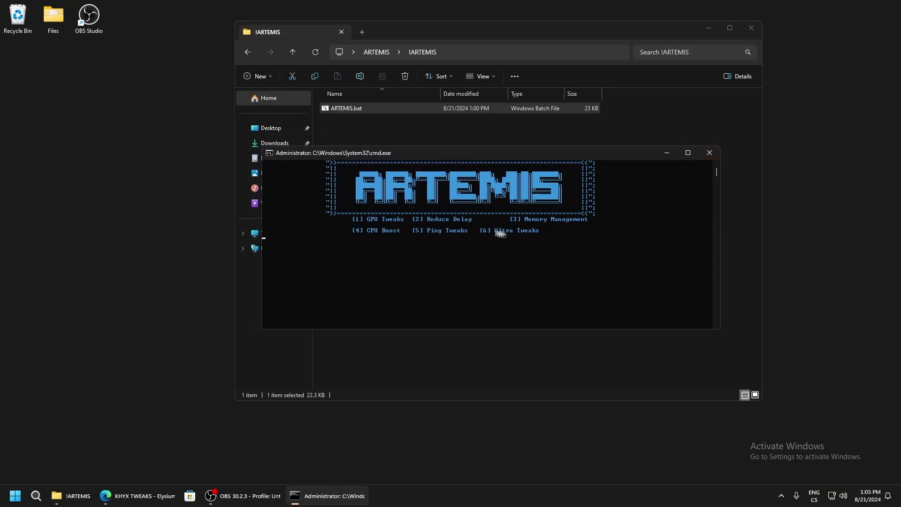
{"action": "left_click", "coordinate": [709, 153]}
Step: In the Only intel folder, merge 1.Enable Tsx.reg into the registry
{"action": "left_click", "coordinate": [247, 53]}
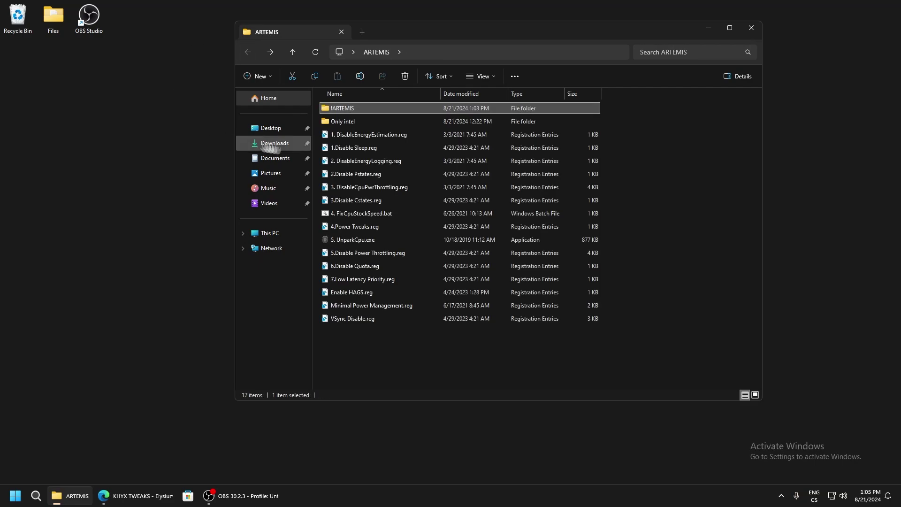
{"action": "left_click", "coordinate": [348, 122]}
{"action": "double_click", "coordinate": [349, 124]}
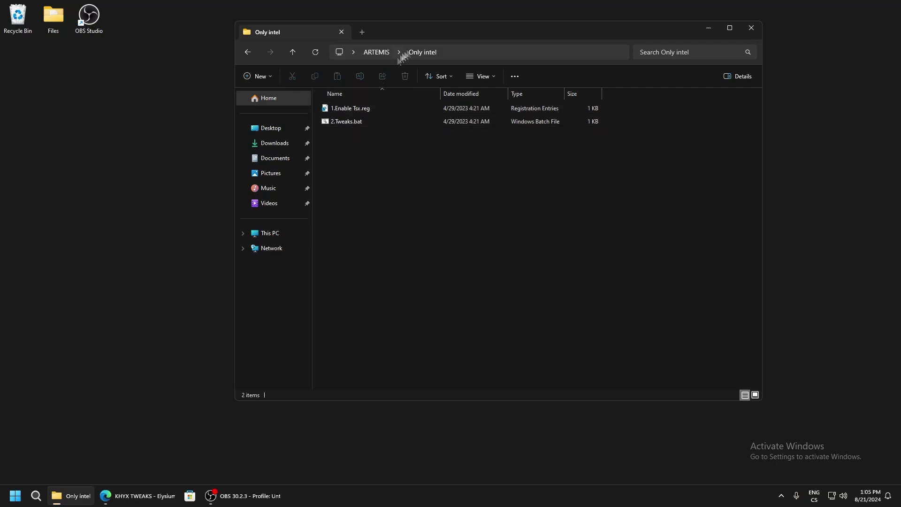
{"action": "left_click", "coordinate": [355, 109]}
{"action": "double_click", "coordinate": [355, 109]}
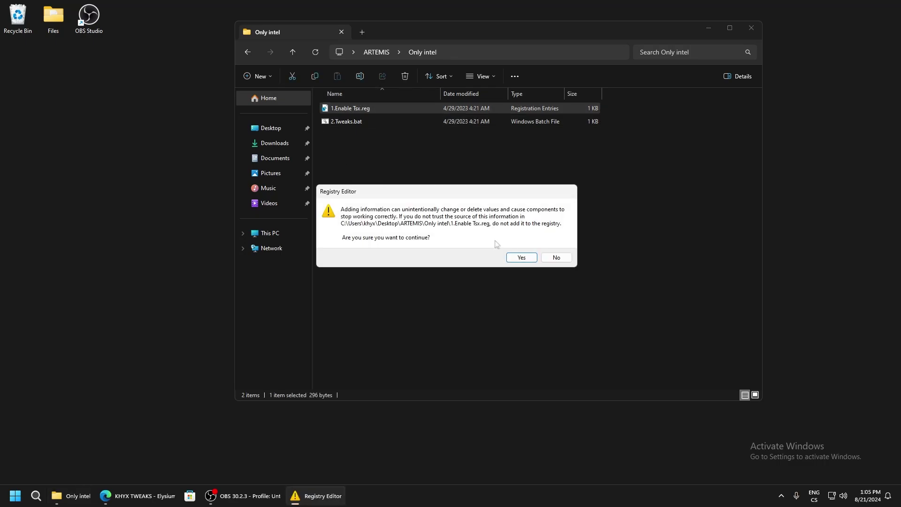
{"action": "left_click", "coordinate": [521, 260]}
{"action": "left_click", "coordinate": [556, 248]}
Step: Run 2.Tweaks.bat as administrator and return to the ARTEMIS folder
{"action": "right_click", "coordinate": [330, 123]}
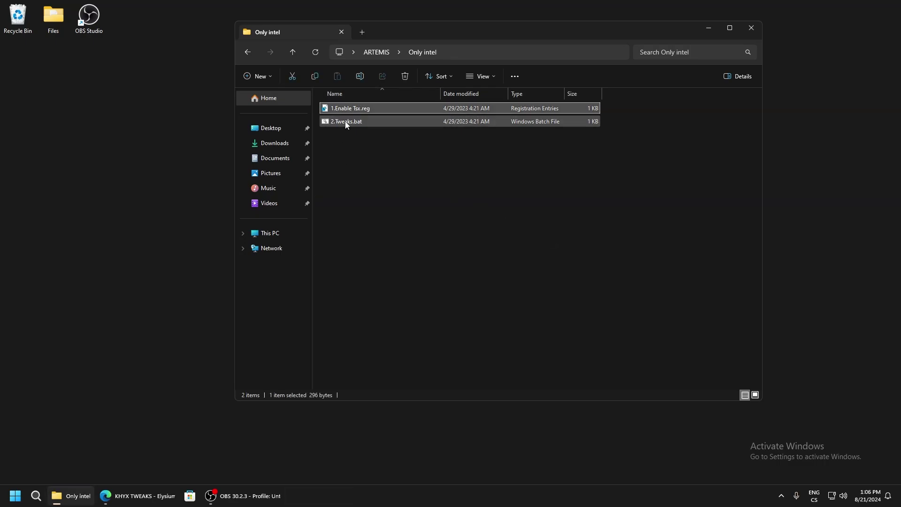
{"action": "left_click", "coordinate": [371, 160]}
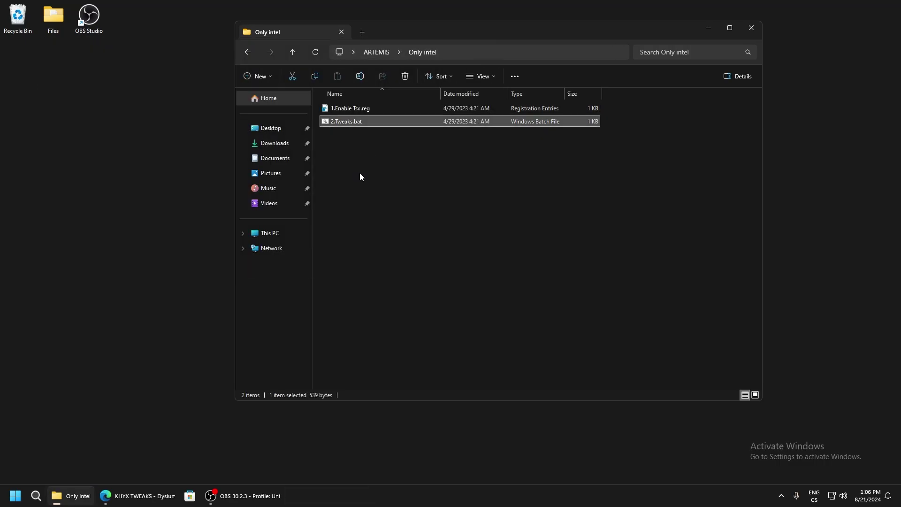
{"action": "left_click", "coordinate": [246, 53]}
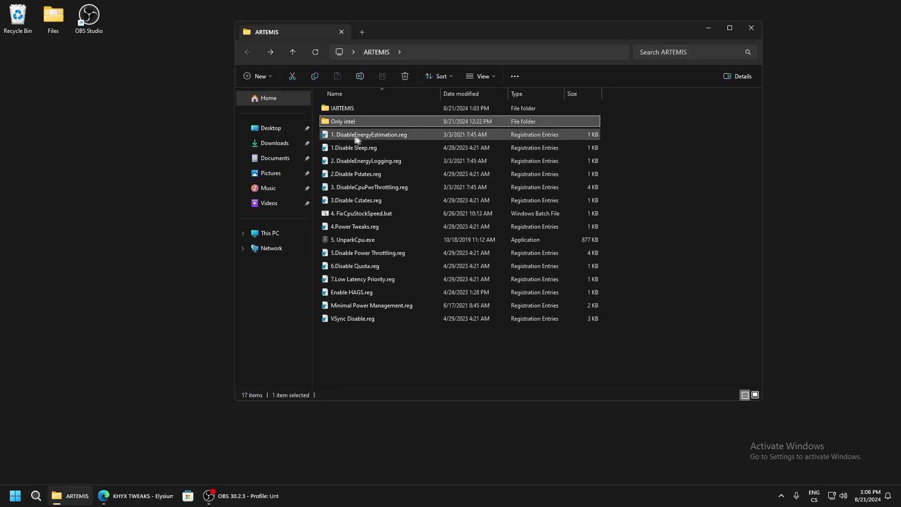
Step: Merge 1. DisableEnergyEstimation.reg and 1.Disable Sleep.reg into the registry
{"action": "double_click", "coordinate": [355, 136]}
{"action": "left_click", "coordinate": [521, 259]}
{"action": "left_click", "coordinate": [548, 253]}
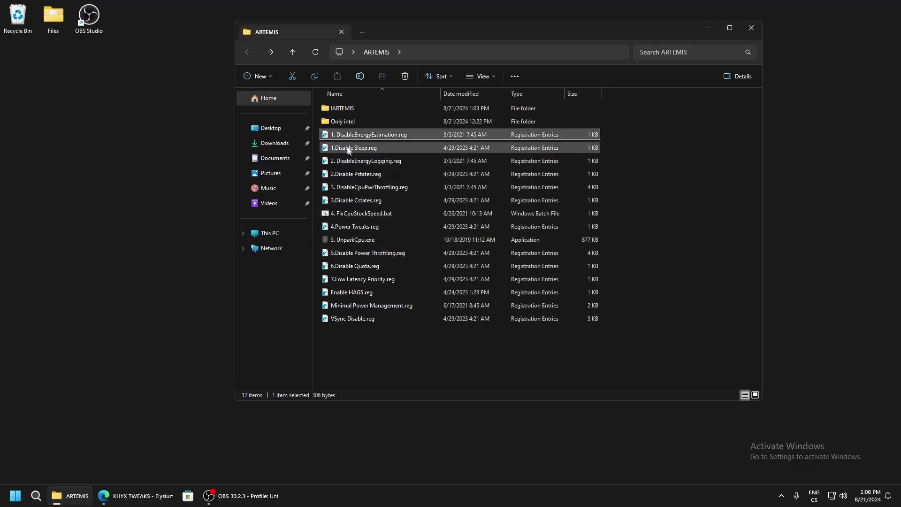
{"action": "double_click", "coordinate": [344, 148]}
{"action": "left_click", "coordinate": [524, 256]}
{"action": "left_click", "coordinate": [548, 252]}
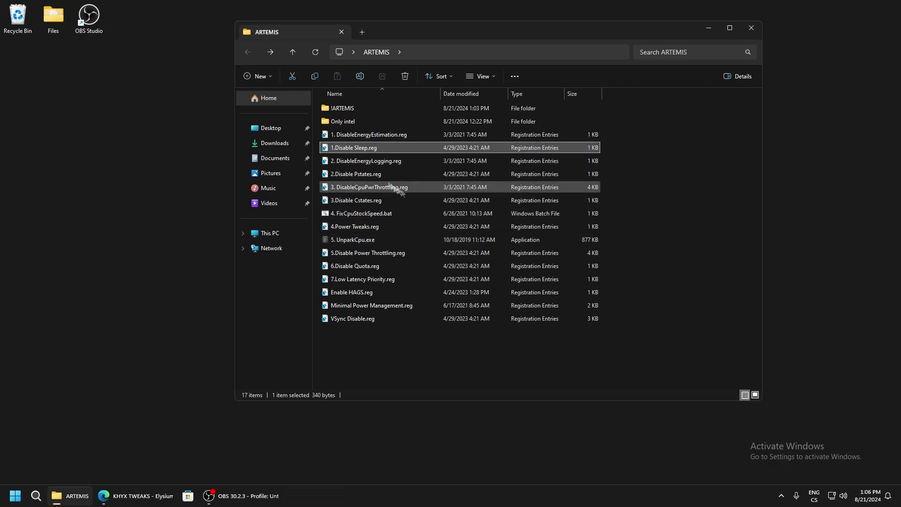
Step: Merge 2. DisableEnergyLogging.reg and 2.Disable Pstates.reg into the registry
{"action": "double_click", "coordinate": [352, 164]}
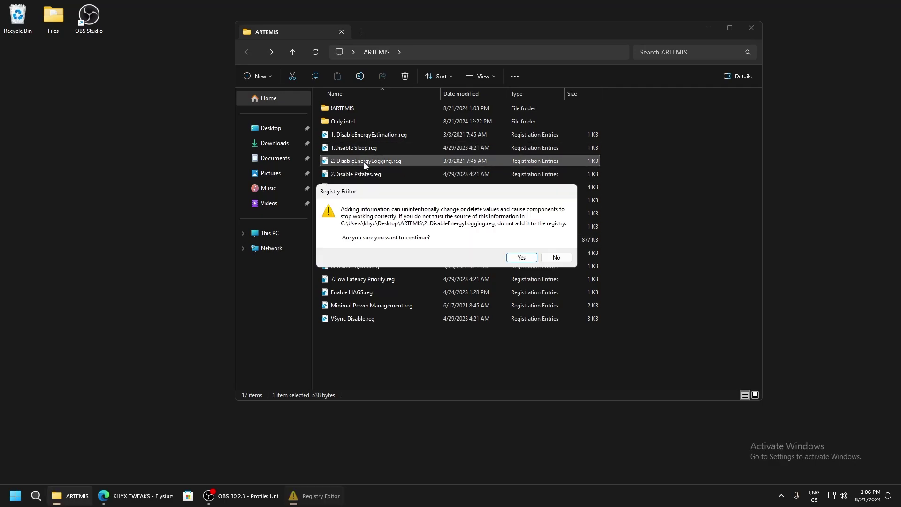
{"action": "left_click", "coordinate": [524, 256]}
{"action": "left_click", "coordinate": [557, 248]}
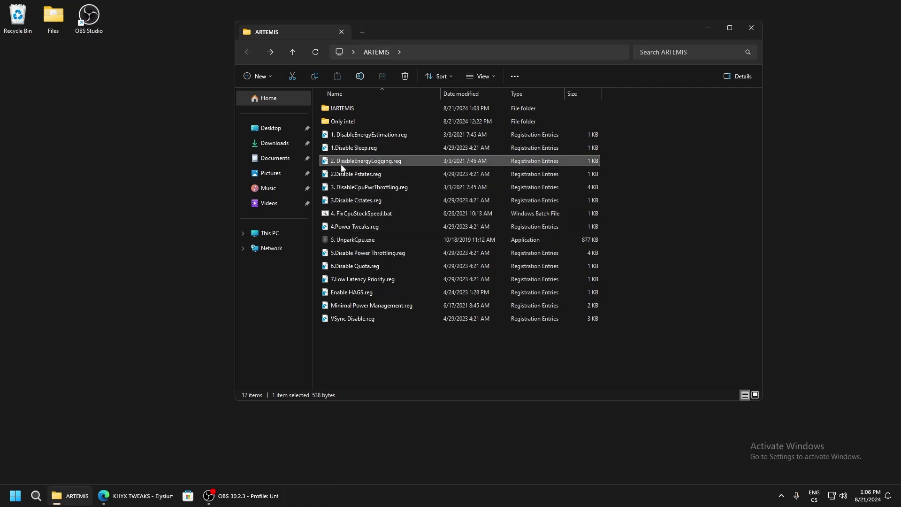
{"action": "double_click", "coordinate": [345, 175]}
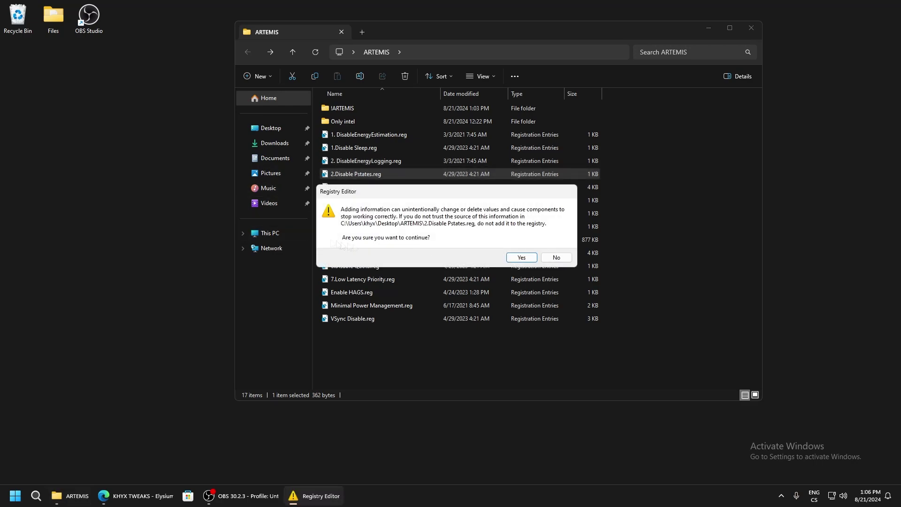
{"action": "left_click", "coordinate": [524, 257]}
{"action": "left_click", "coordinate": [549, 248]}
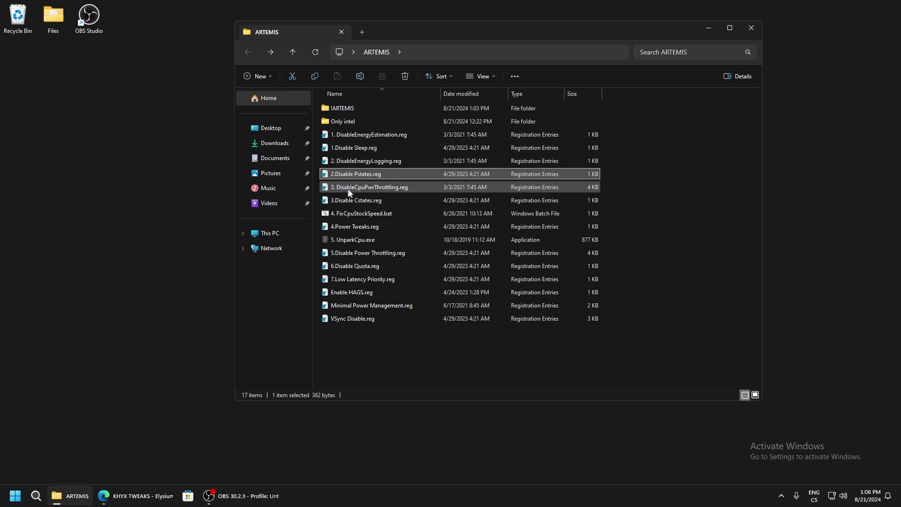
Step: Merge 3. DisableCpuPwrThrottling.reg and 3.Disable Cstates.reg into the registry
{"action": "double_click", "coordinate": [381, 188]}
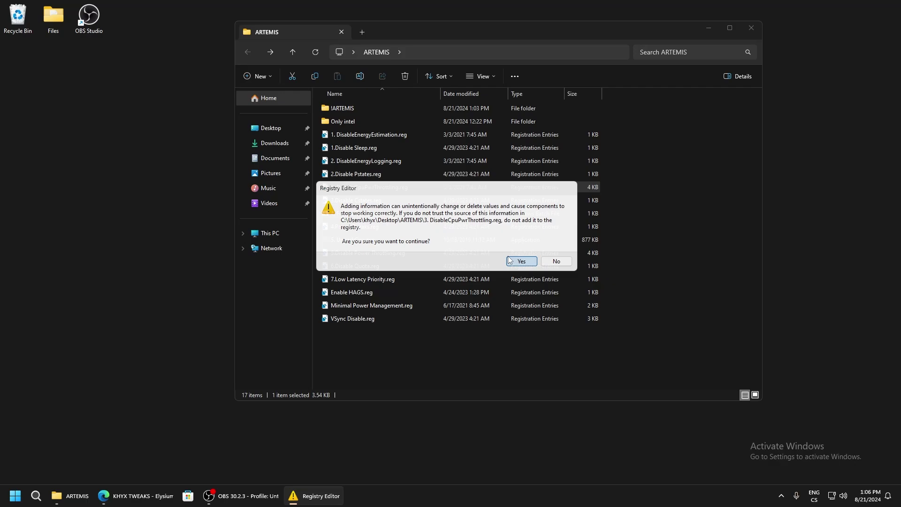
{"action": "left_click", "coordinate": [540, 260]}
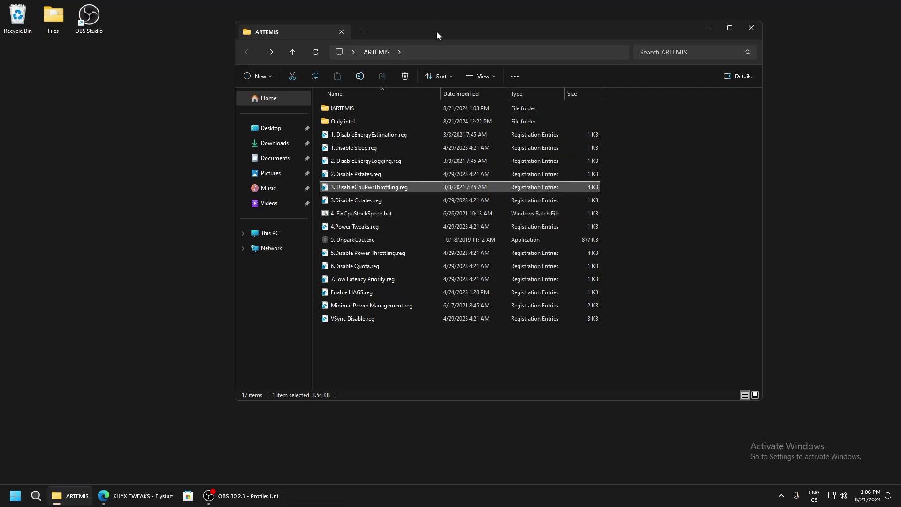
{"action": "left_click_drag", "start_coordinate": [437, 31], "coordinate": [434, 49]}
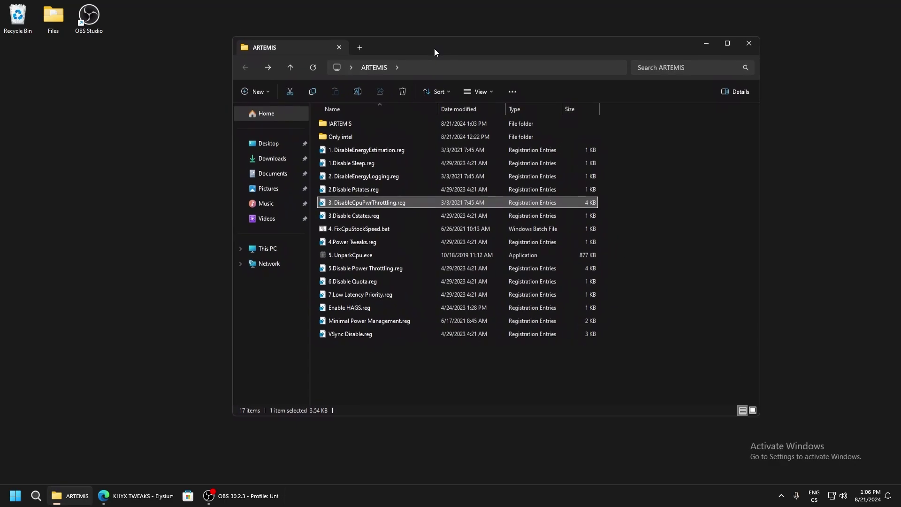
{"action": "double_click", "coordinate": [332, 217]}
{"action": "left_click", "coordinate": [535, 261]}
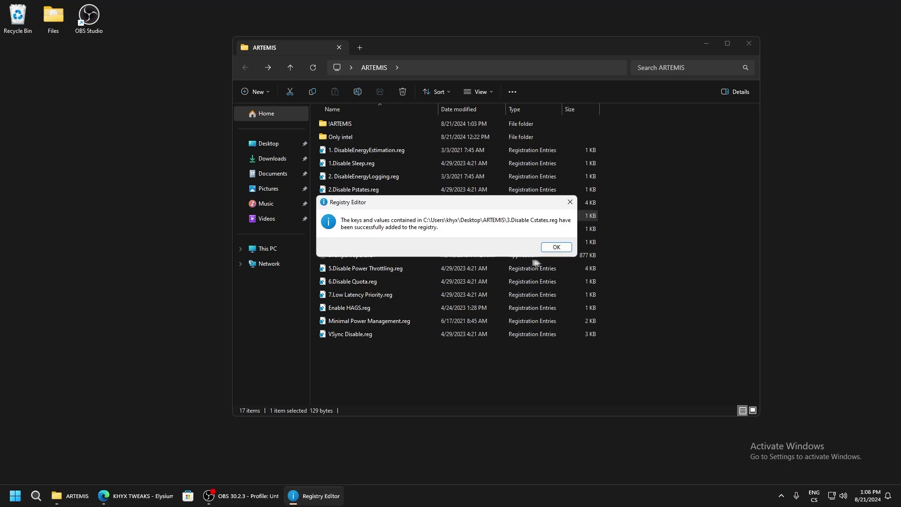
{"action": "left_click", "coordinate": [555, 248]}
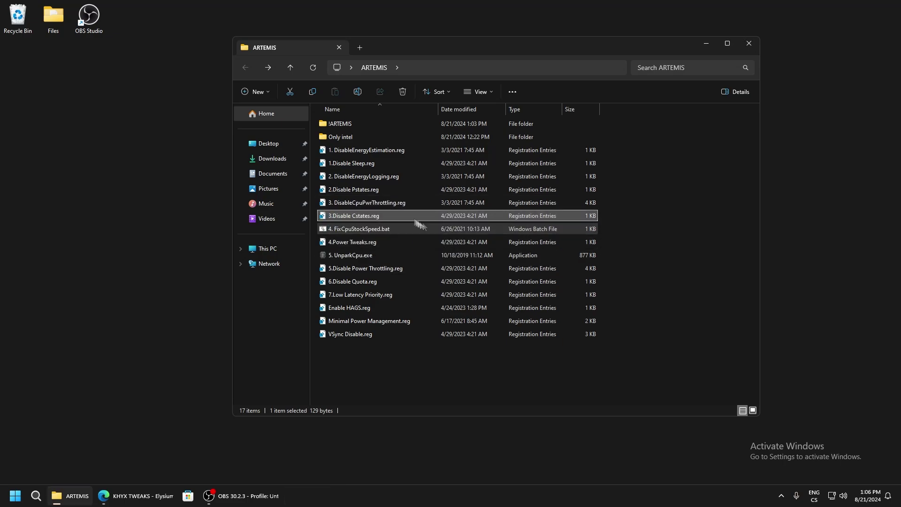
Step: Skip 4. FixCpuStockSpeed.bat and merge 4.Power Tweaks.reg into the registry
{"action": "right_click", "coordinate": [359, 230]}
{"action": "key", "text": "Escape"}
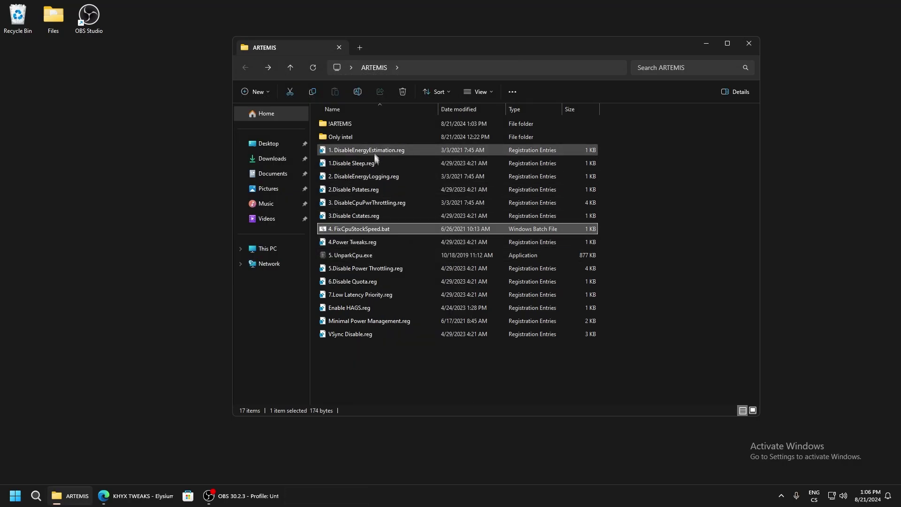
{"action": "double_click", "coordinate": [340, 244]}
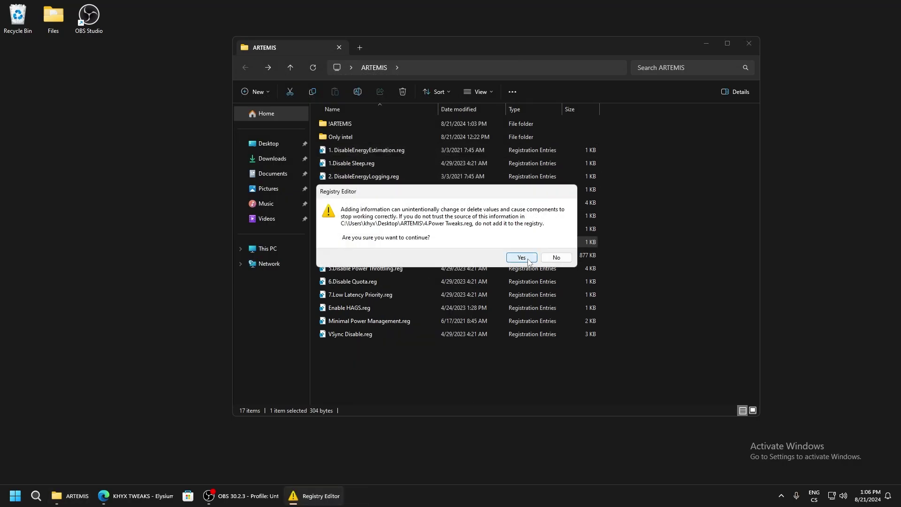
{"action": "left_click", "coordinate": [554, 257]}
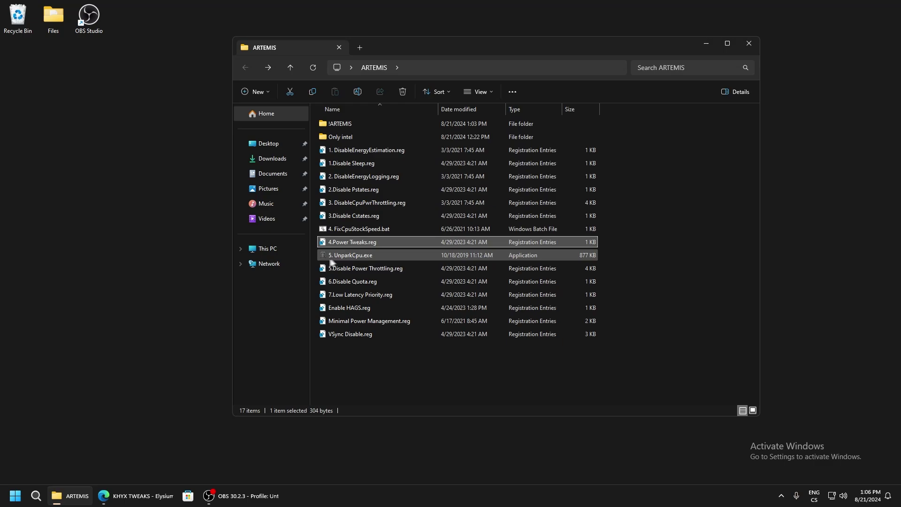
Step: Launch 5. UnparkCpu.exe and keep the core parking index at 100%
{"action": "double_click", "coordinate": [365, 257]}
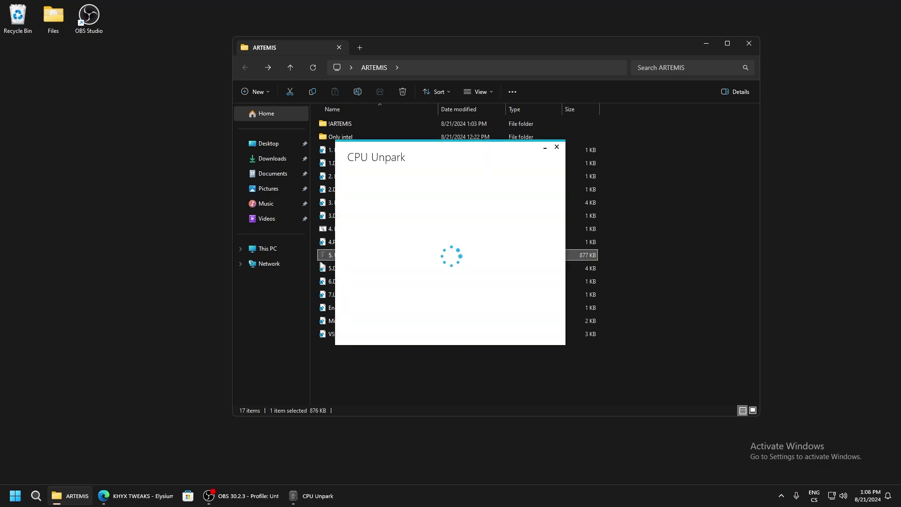
{"action": "left_click_drag", "start_coordinate": [420, 155], "coordinate": [425, 151]}
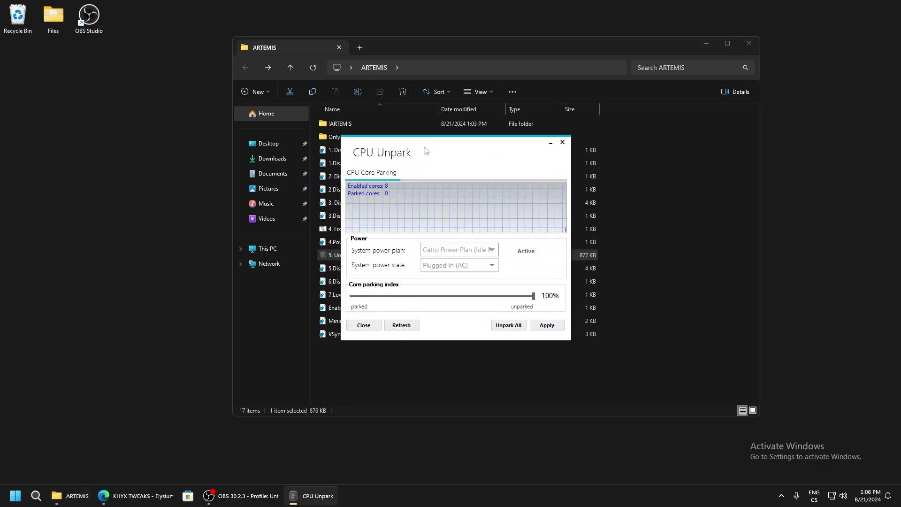
{"action": "left_click", "coordinate": [527, 298]}
{"action": "left_click", "coordinate": [527, 298]}
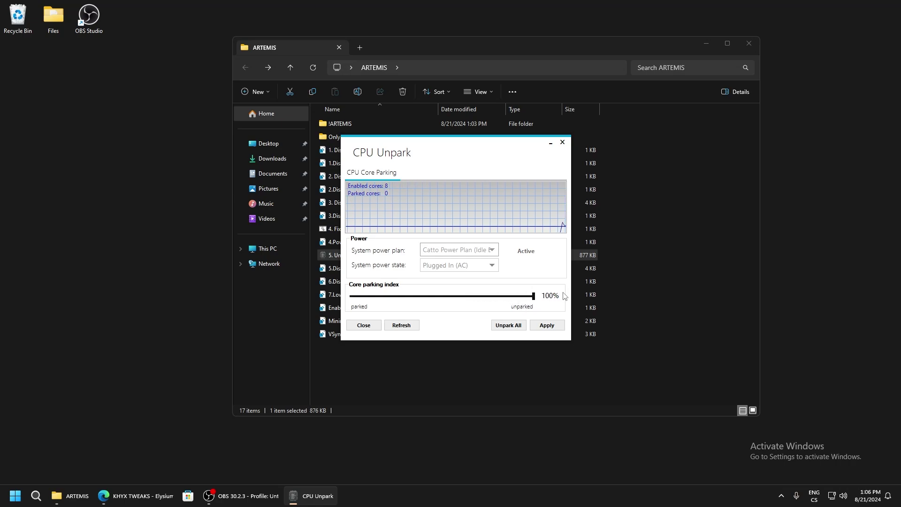
{"action": "left_click", "coordinate": [443, 250]}
{"action": "left_click", "coordinate": [439, 263]}
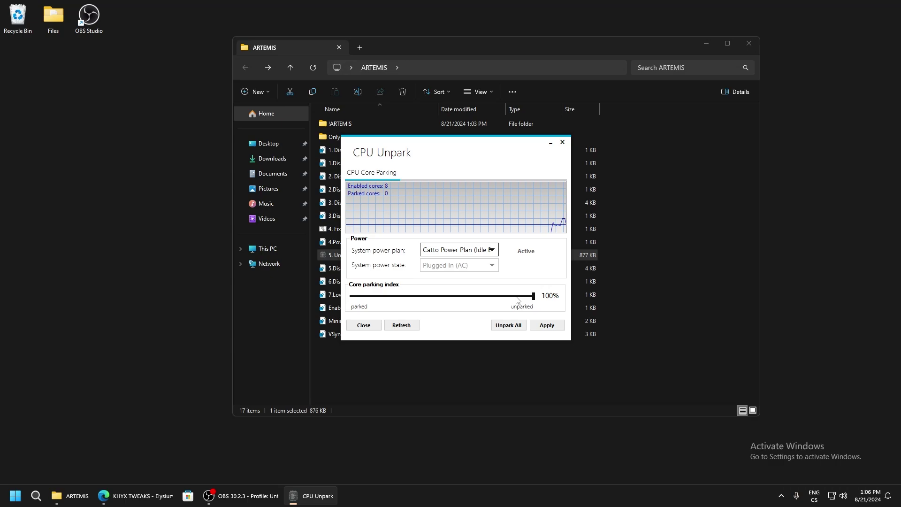
{"action": "mouse_move", "coordinate": [533, 295]}
{"action": "left_mouse_down"}
{"action": "mouse_move", "coordinate": [368, 296]}
{"action": "mouse_move", "coordinate": [533, 296]}
{"action": "left_mouse_up"}
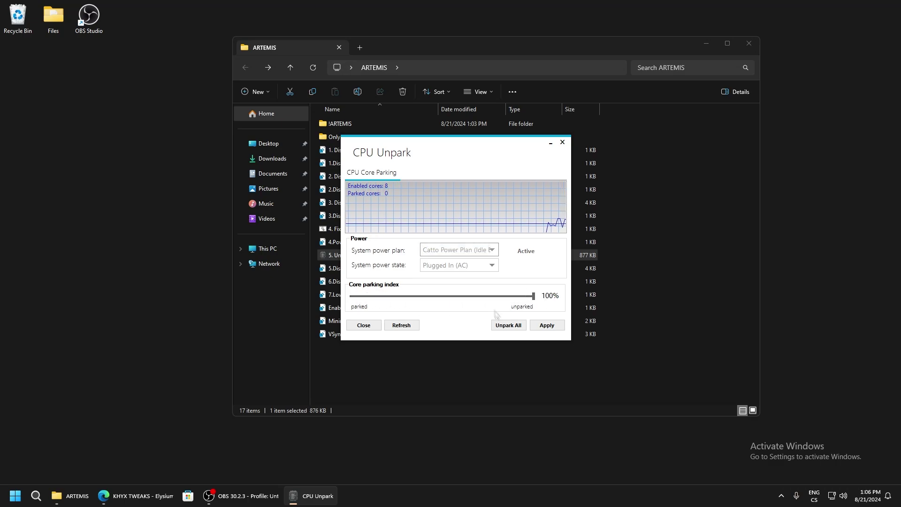
Step: Apply the unparking of all 8 cores and close CPU Unpark
{"action": "left_click", "coordinate": [545, 325]}
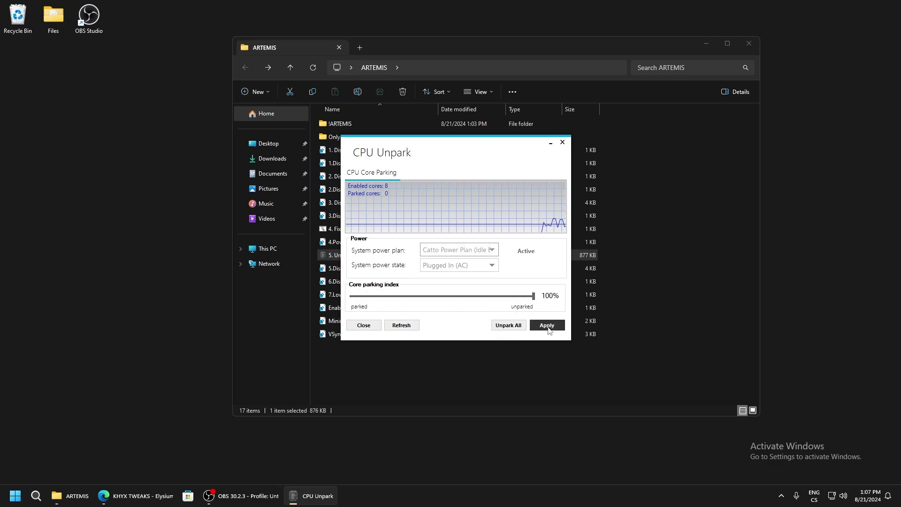
{"action": "left_click", "coordinate": [521, 263]}
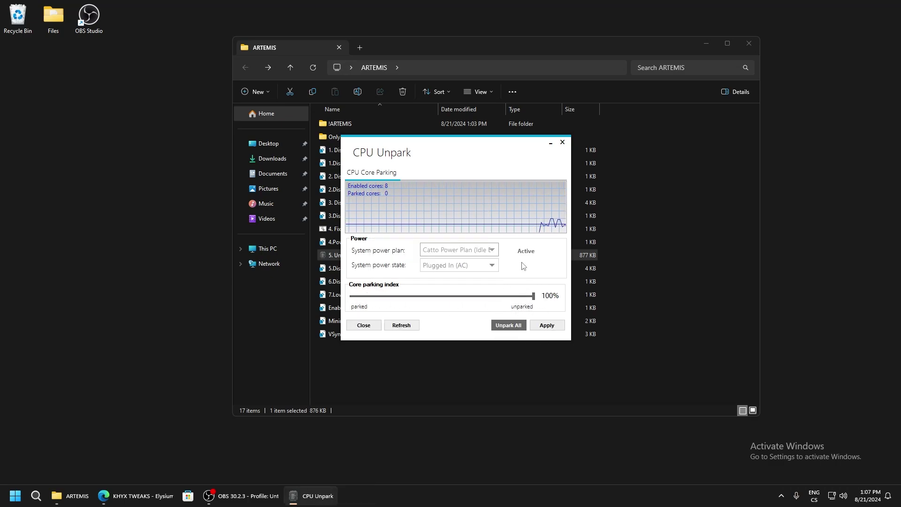
{"action": "left_click", "coordinate": [562, 143]}
Step: Merge 5.Disable Power Throttling.reg, 6.Disable Quota.reg and 7.Low Latency Priority.reg, confirming each
{"action": "double_click", "coordinate": [354, 272]}
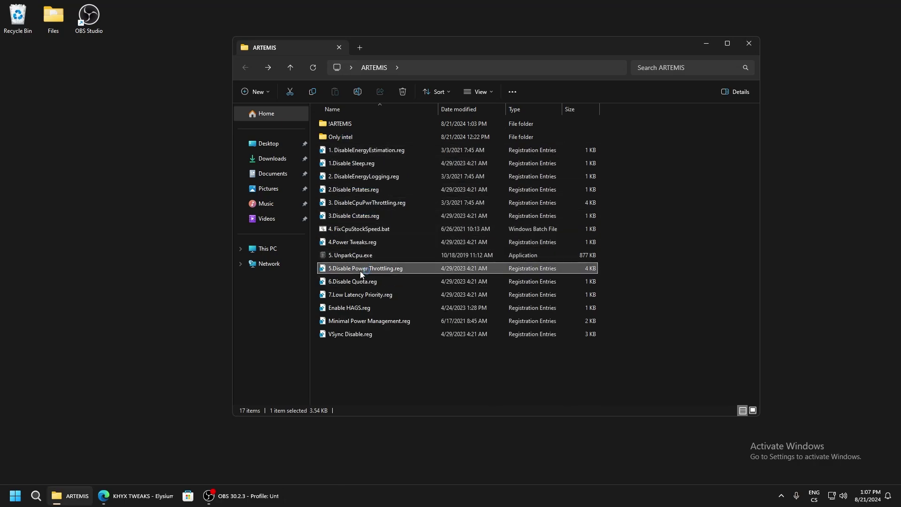
{"action": "left_click", "coordinate": [520, 313]}
{"action": "left_click", "coordinate": [556, 247]}
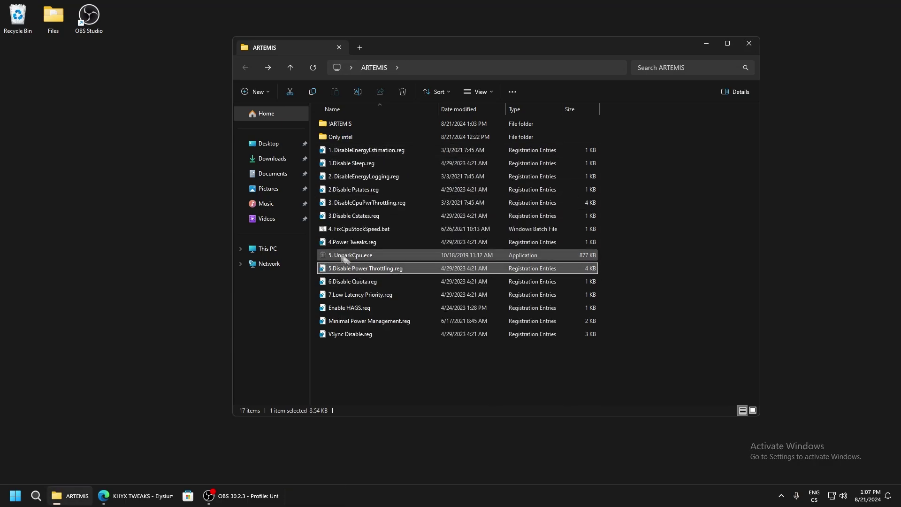
{"action": "double_click", "coordinate": [348, 281]}
{"action": "left_click", "coordinate": [520, 313]}
{"action": "left_click", "coordinate": [556, 247]}
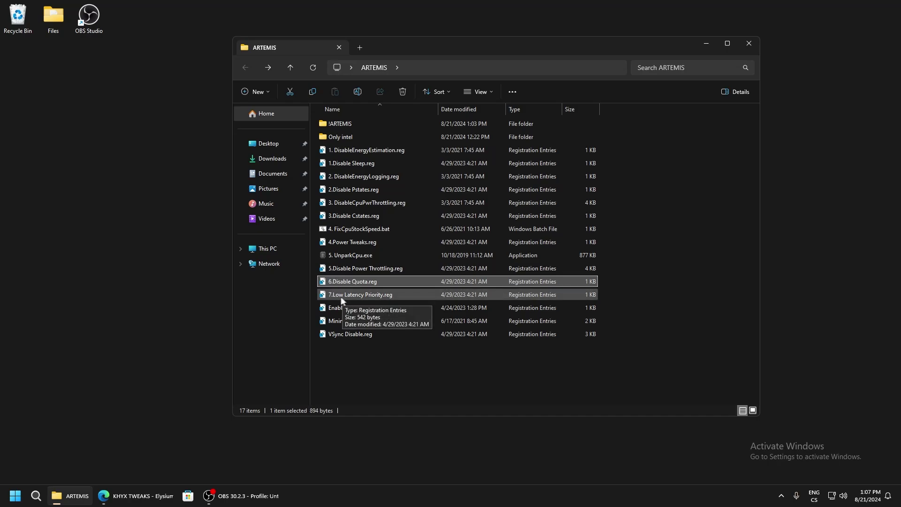
{"action": "double_click", "coordinate": [335, 296]}
{"action": "left_click", "coordinate": [520, 257]}
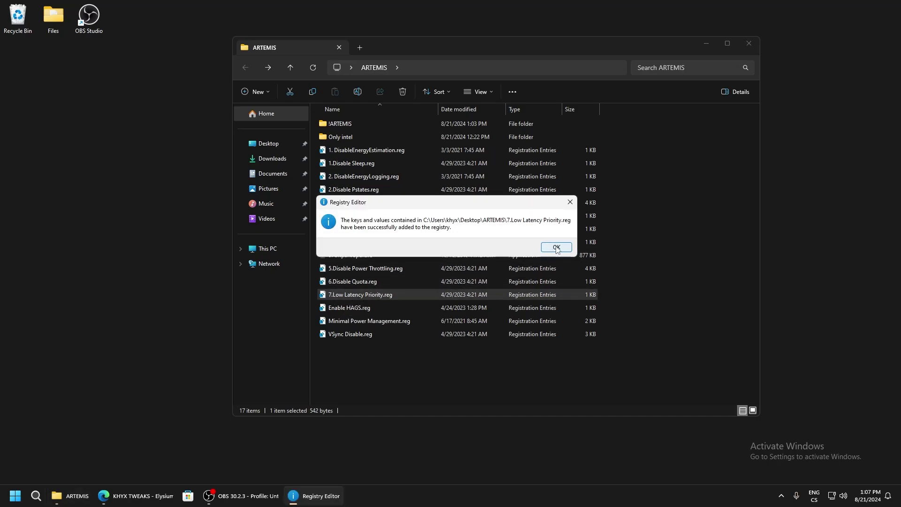
{"action": "left_click", "coordinate": [558, 247]}
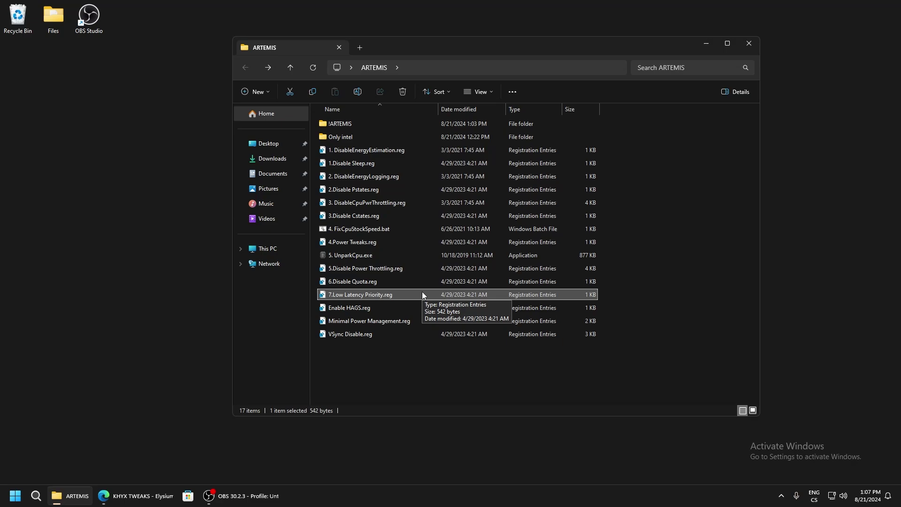
Step: Open 7.Low Latency Priority.reg in Notepad and select its full HKEY_LOCAL_MACHINE Power Events key path
{"action": "right_click", "coordinate": [366, 295]}
{"action": "left_click", "coordinate": [397, 314]}
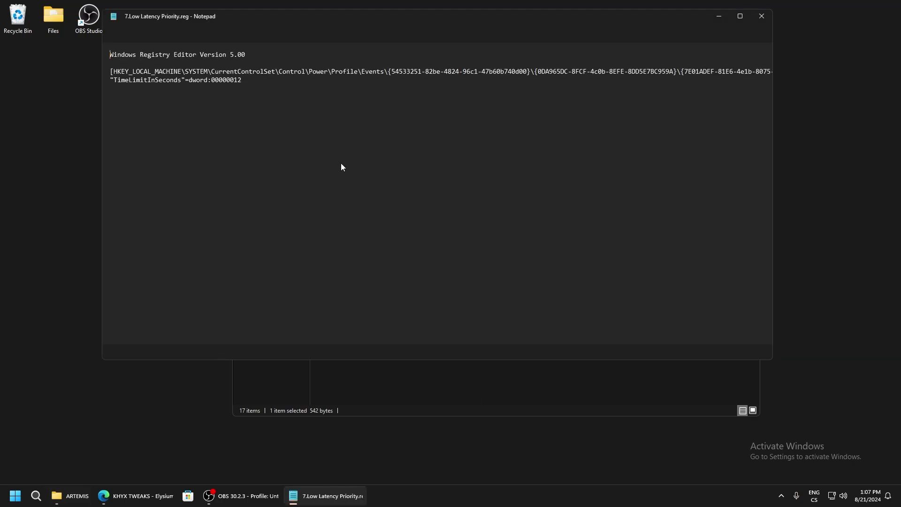
{"action": "left_click_drag", "start_coordinate": [245, 86], "coordinate": [94, 67]}
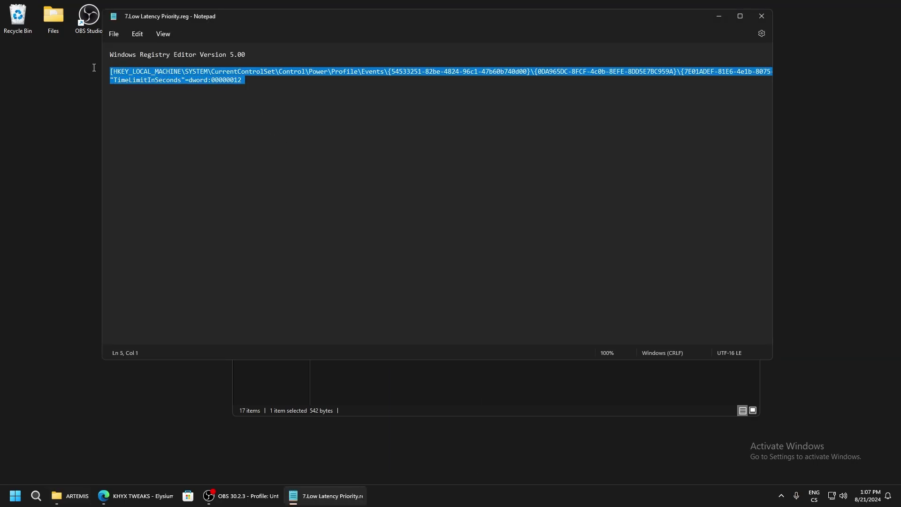
{"action": "left_click_drag", "start_coordinate": [684, 80], "coordinate": [704, 80]}
{"action": "left_click_drag", "start_coordinate": [140, 72], "coordinate": [112, 71]}
{"action": "left_click", "coordinate": [125, 69]}
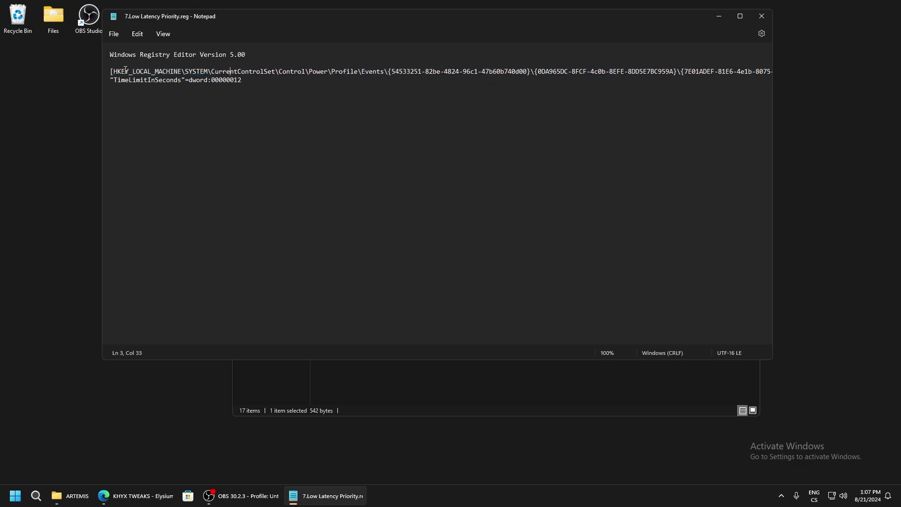
{"action": "left_click_drag", "start_coordinate": [261, 30], "coordinate": [280, 43]}
{"action": "left_click_drag", "start_coordinate": [257, 110], "coordinate": [262, 93]}
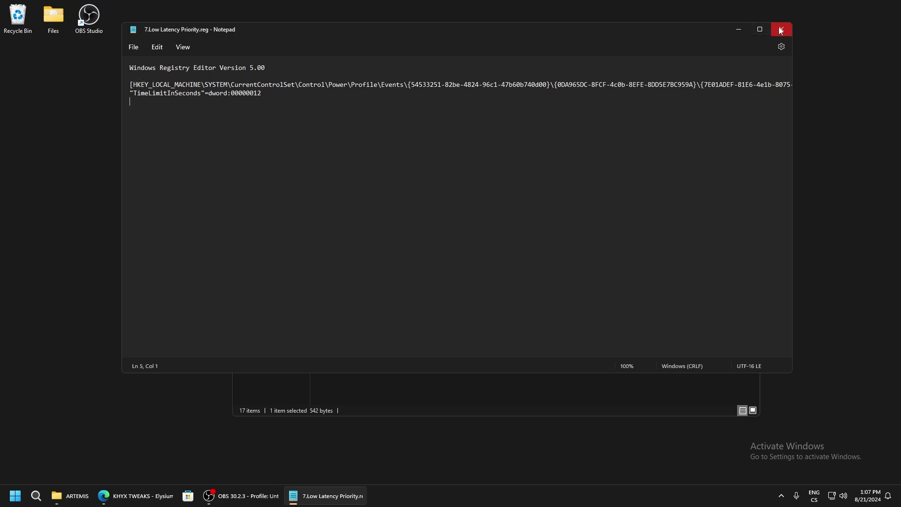
{"action": "left_click_drag", "start_coordinate": [131, 85], "coordinate": [790, 85]}
Step: Launch regedit and paste the Power Events key path into its address bar
{"action": "key", "text": "super+r"}
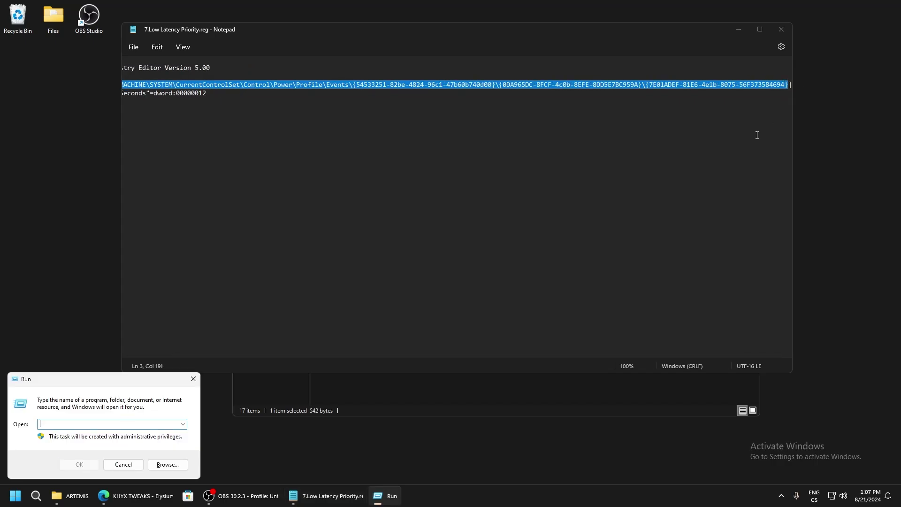
{"action": "type", "text": "regedit"}
{"action": "key", "text": "Return"}
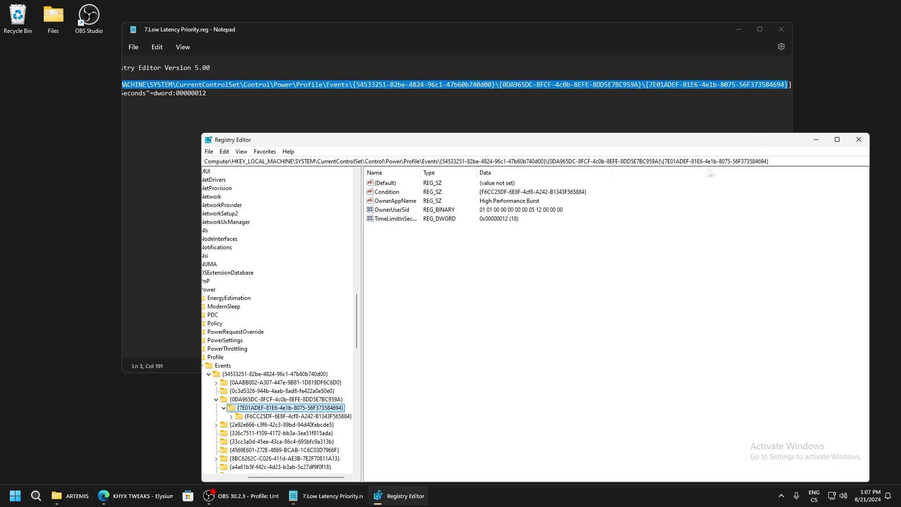
{"action": "left_click", "coordinate": [795, 162]}
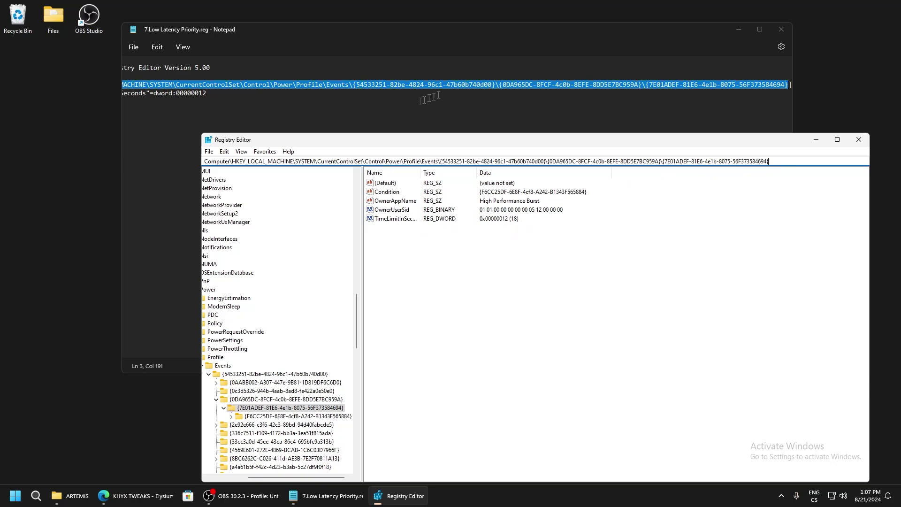
Step: Open TimeLimitInSeconds and try ffffffff, comparing it in decimal and hexadecimal
{"action": "double_click", "coordinate": [398, 219]}
{"action": "left_click", "coordinate": [312, 237]}
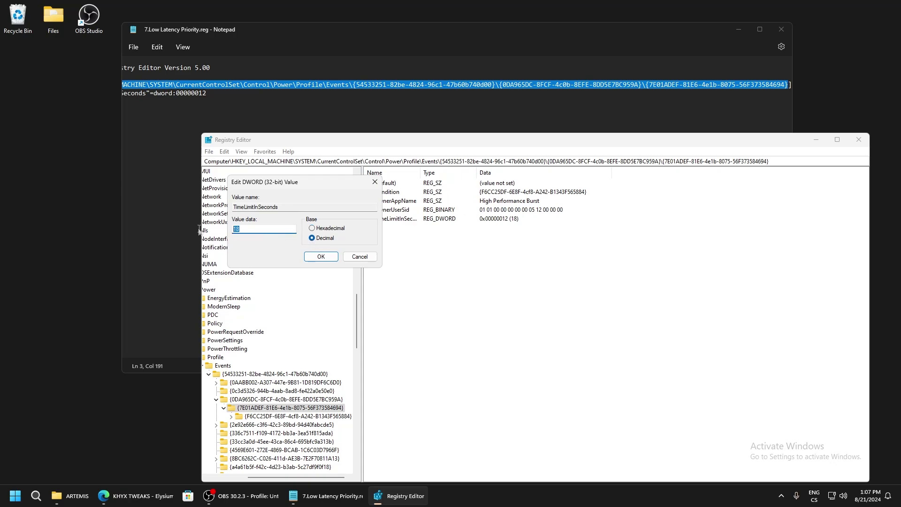
{"action": "left_click", "coordinate": [312, 228]}
{"action": "double_click", "coordinate": [236, 228]}
{"action": "type", "text": "ffffffff"}
{"action": "left_click", "coordinate": [312, 238]}
{"action": "left_click", "coordinate": [317, 229]}
Step: Save TimeLimitInSeconds as hexadecimal 12, then close Registry Editor and Notepad
{"action": "left_click", "coordinate": [247, 230]}
{"action": "left_click", "coordinate": [321, 237]}
{"action": "double_click", "coordinate": [257, 228]}
{"action": "left_click", "coordinate": [269, 229]}
{"action": "double_click", "coordinate": [268, 229]}
{"action": "key", "text": "alt+h"}
{"action": "double_click", "coordinate": [284, 228]}
{"action": "type", "text": "12"}
{"action": "left_click", "coordinate": [321, 257]}
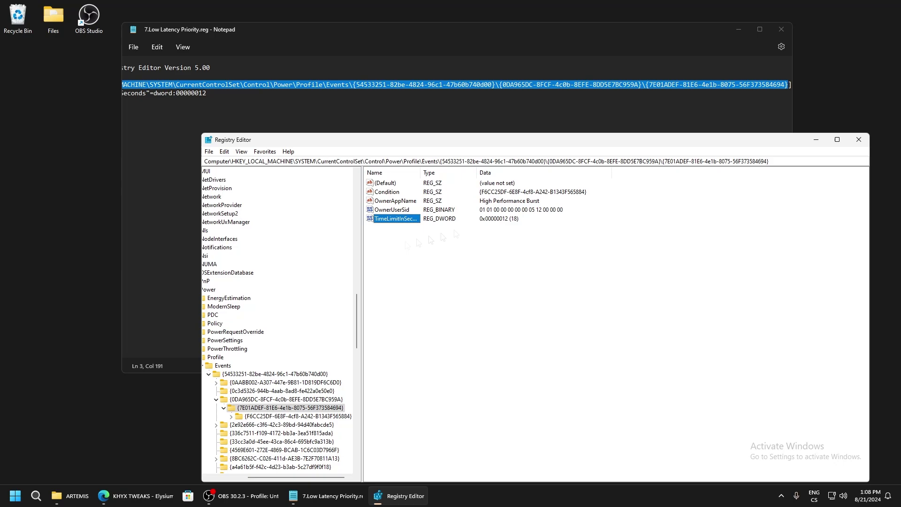
{"action": "left_click", "coordinate": [865, 136]}
{"action": "left_click", "coordinate": [783, 30]}
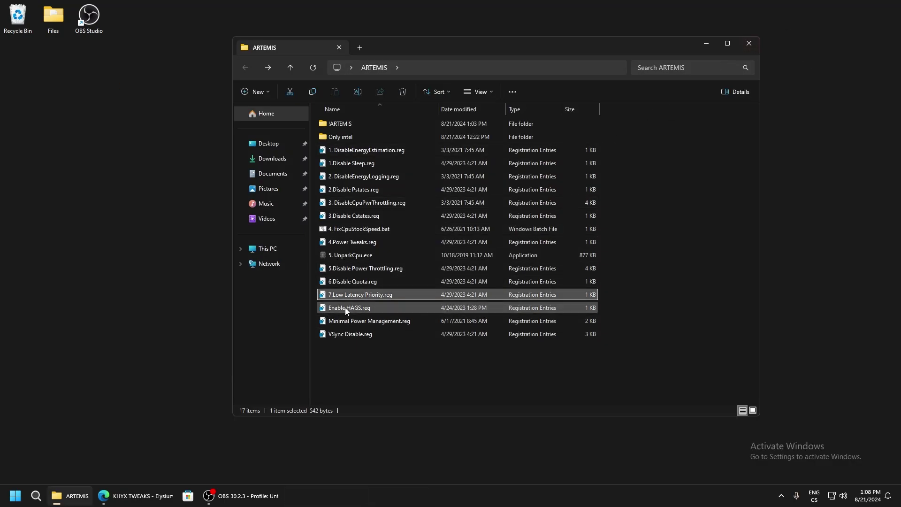
Step: Merge Enable HAGS.reg, then check in Notepad that it sets HwSchMode to dword 00000002
{"action": "double_click", "coordinate": [345, 308]}
{"action": "left_click", "coordinate": [521, 260]}
{"action": "left_click", "coordinate": [557, 249]}
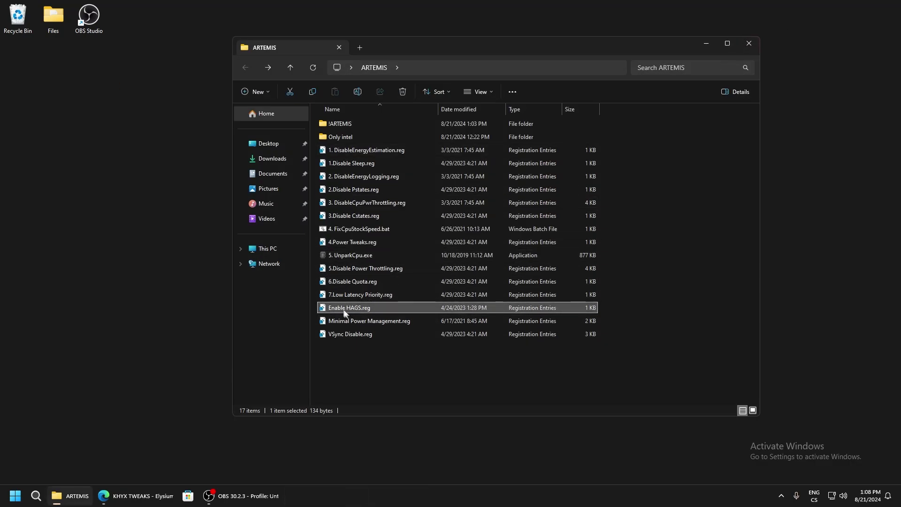
{"action": "right_click", "coordinate": [344, 313]}
{"action": "left_click", "coordinate": [375, 325]}
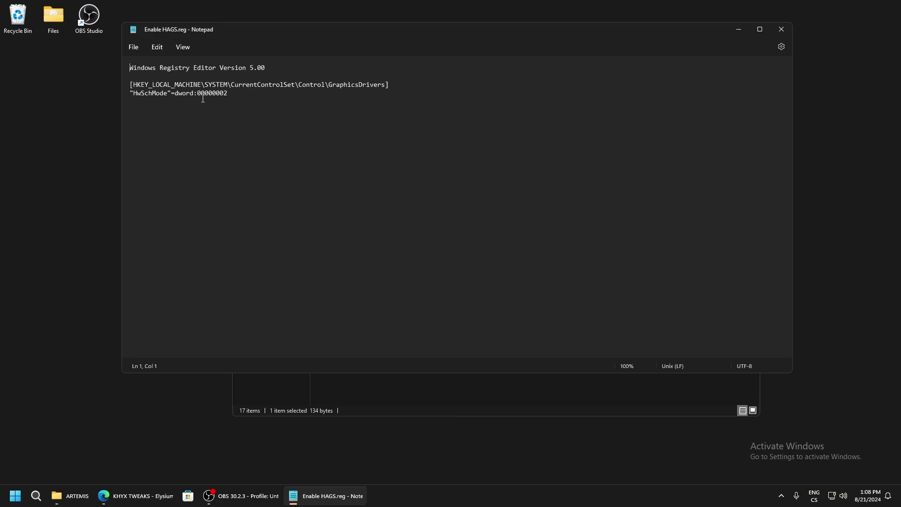
{"action": "left_click_drag", "start_coordinate": [223, 96], "coordinate": [136, 97]}
{"action": "left_click", "coordinate": [781, 29]}
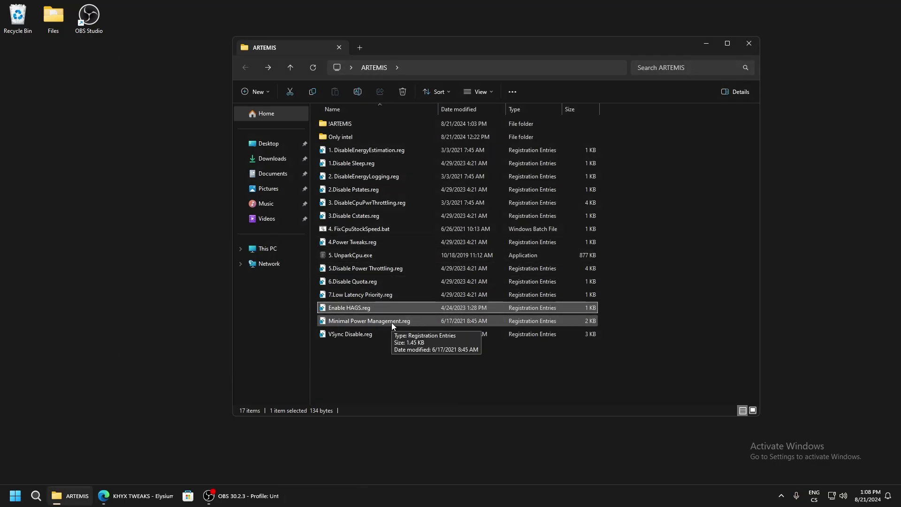
Step: Merge Minimal Power Management.reg into the registry
{"action": "double_click", "coordinate": [347, 321]}
{"action": "left_click", "coordinate": [522, 262]}
{"action": "left_click", "coordinate": [556, 251]}
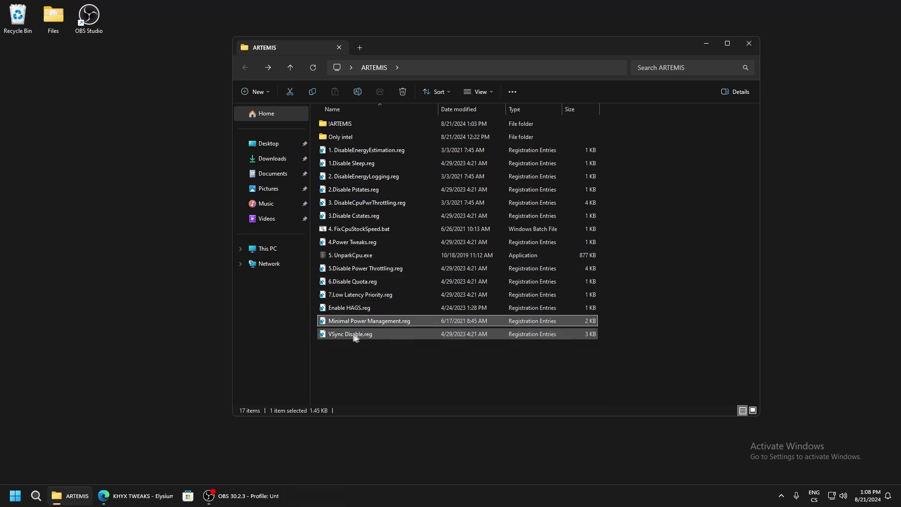
{"action": "left_click", "coordinate": [336, 334]}
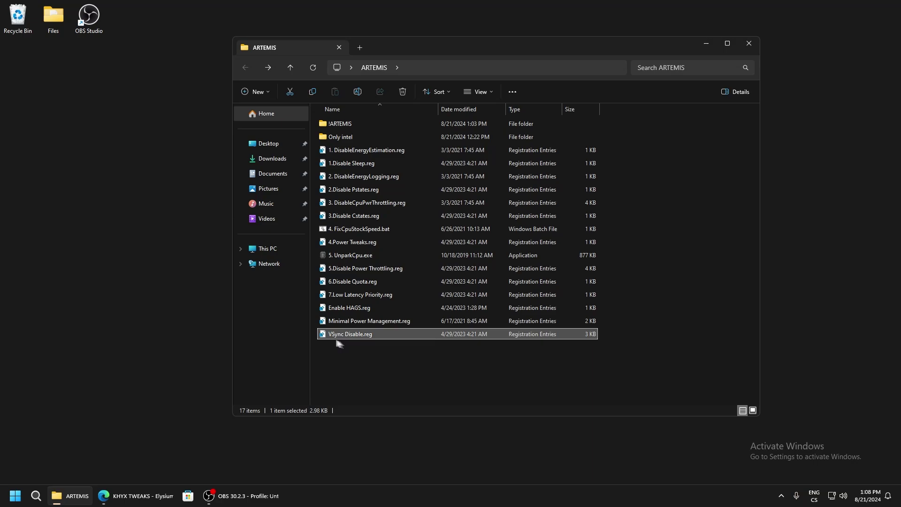
Step: Review the contents of VSync Disable.reg in Notepad, then close it
{"action": "right_click", "coordinate": [363, 336]}
{"action": "left_click", "coordinate": [388, 179]}
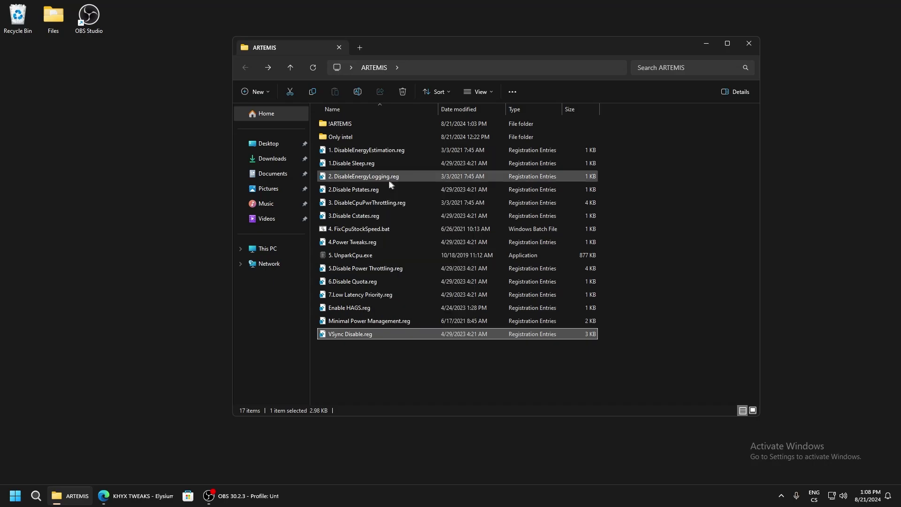
{"action": "scroll", "coordinate": [323, 163], "scroll_direction": "down", "scroll_amount": 5}
{"action": "left_click", "coordinate": [781, 29]}
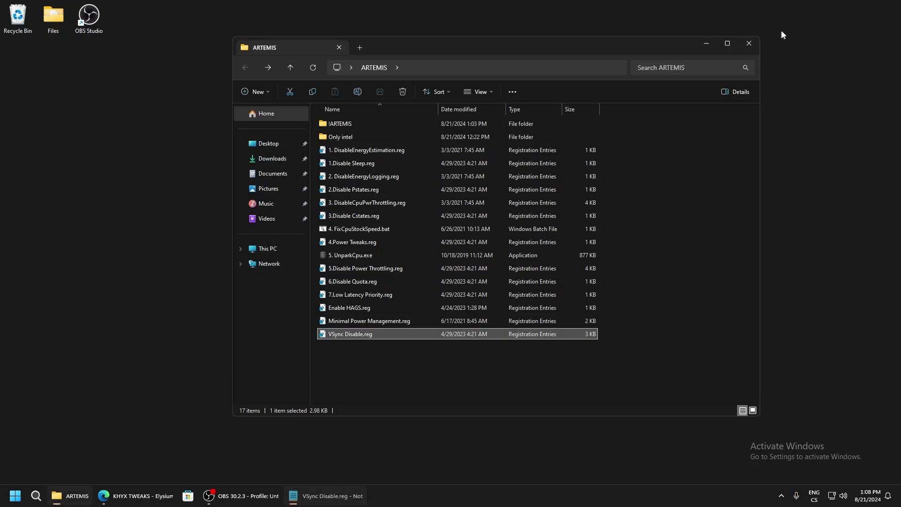
Step: Merge VSync Disable.reg into the registry and close the ARTEMIS folder window
{"action": "double_click", "coordinate": [374, 334]}
{"action": "left_click", "coordinate": [521, 258]}
{"action": "left_click", "coordinate": [607, 246]}
{"action": "mouse_move", "coordinate": [508, 41]}
{"action": "left_mouse_down"}
{"action": "mouse_move", "coordinate": [536, 43]}
{"action": "mouse_move", "coordinate": [502, 51]}
{"action": "left_mouse_up"}
{"action": "left_click", "coordinate": [743, 54]}
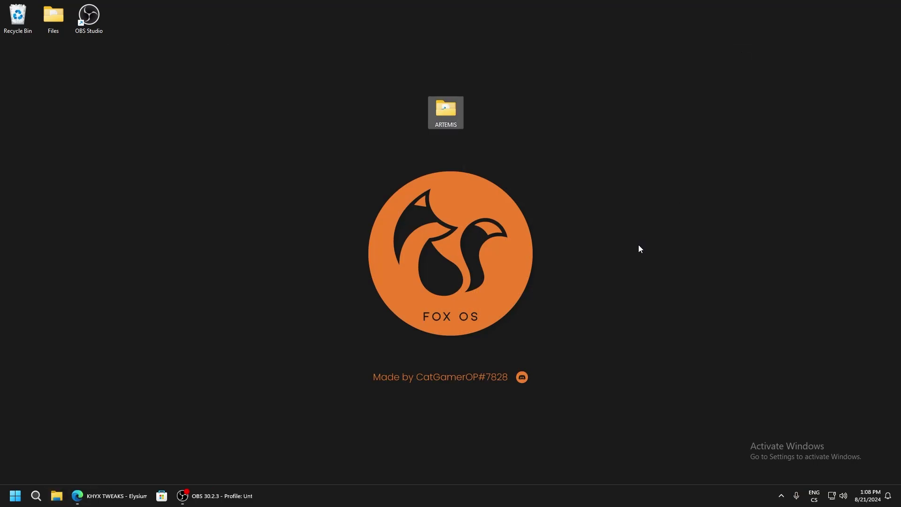